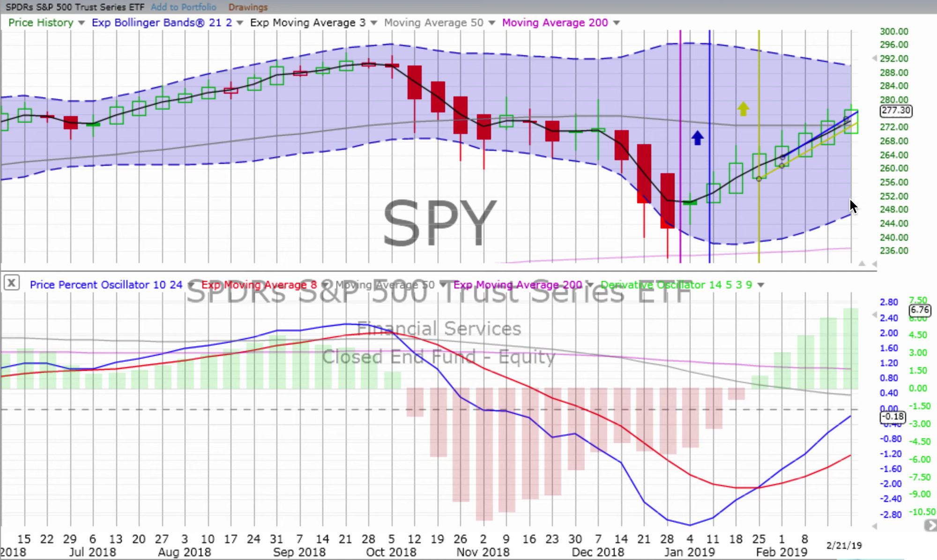
Zoom the weekly SPY chart in to late November 2018 through February 2019
{"action": "scroll", "coordinate": [840, 204], "scroll_direction": "up", "scroll_amount": 3}
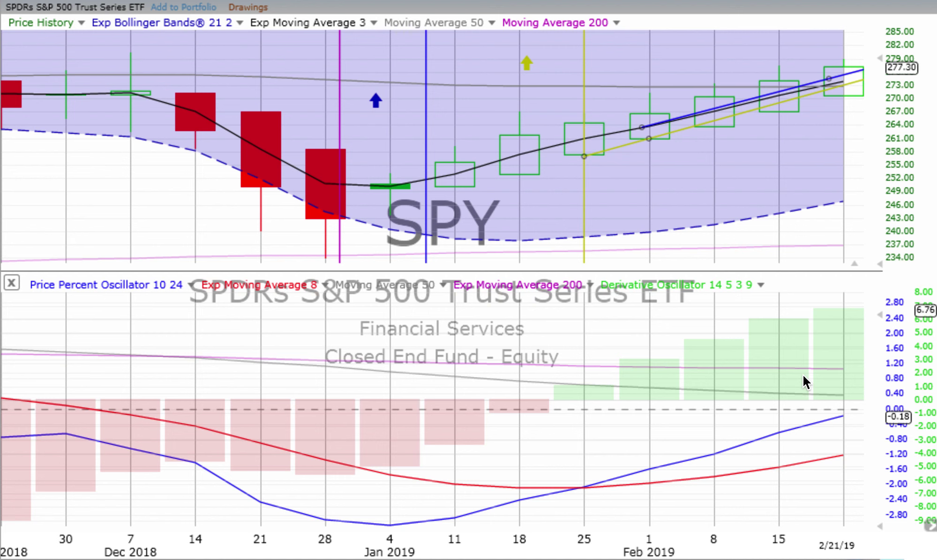
Zoom the weekly SPY chart out so its bars reach back to May 2018
{"action": "scroll", "coordinate": [702, 192], "scroll_direction": "down", "scroll_amount": 3}
{"action": "scroll", "coordinate": [702, 193], "scroll_direction": "down", "scroll_amount": 3}
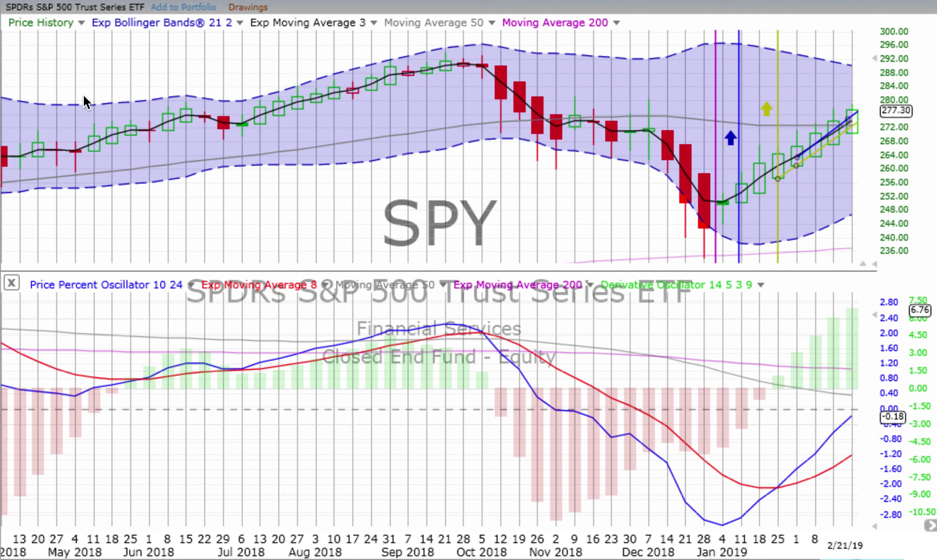
{"action": "left_click", "coordinate": [151, 3]}
Switch SPY to 2-day bars and read the January 9 and February 21 bar values
{"action": "left_click", "coordinate": [161, 215]}
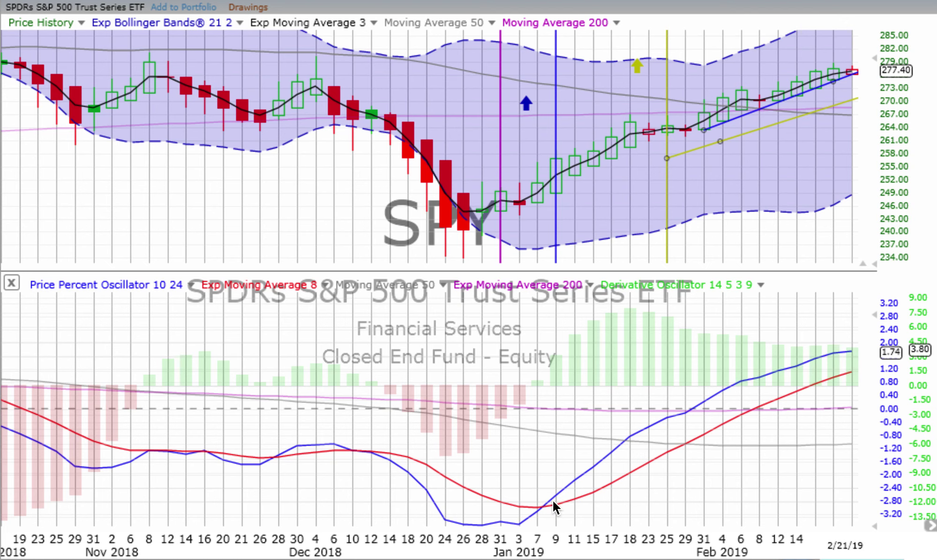
{"action": "left_click", "coordinate": [555, 502]}
{"action": "left_click", "coordinate": [851, 83]}
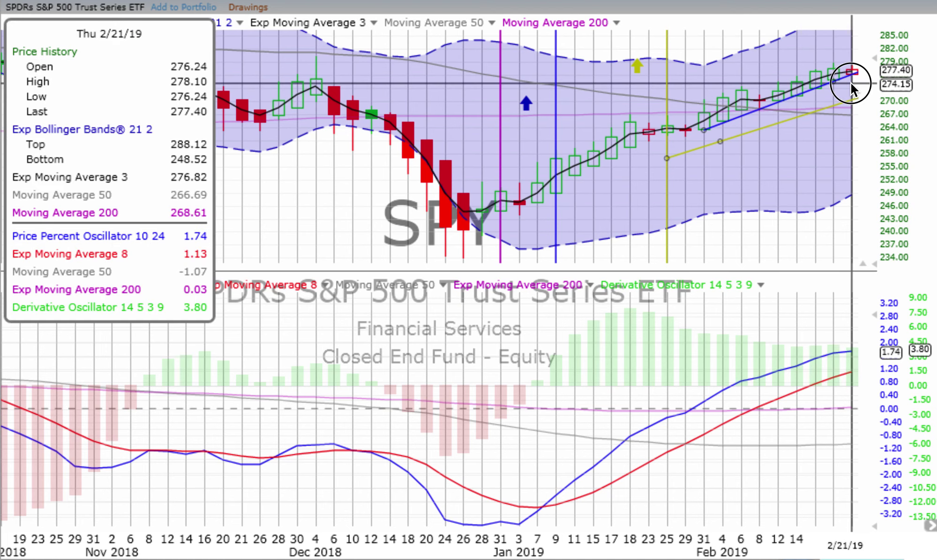
{"action": "left_click", "coordinate": [851, 83]}
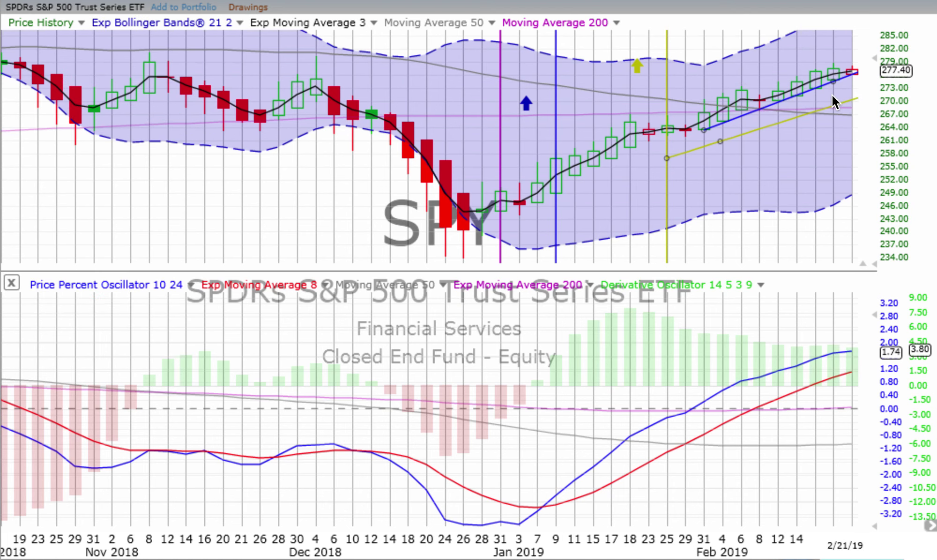
Read the February 20 bar values and zoom in to mid-January through February 21
{"action": "left_click", "coordinate": [832, 96]}
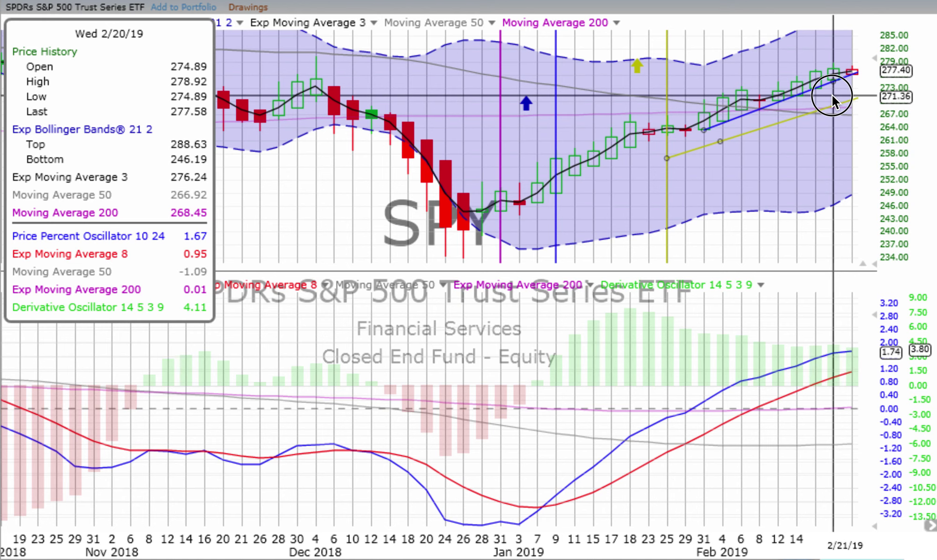
{"action": "left_click", "coordinate": [833, 96]}
{"action": "scroll", "coordinate": [826, 166], "scroll_direction": "up", "scroll_amount": 3}
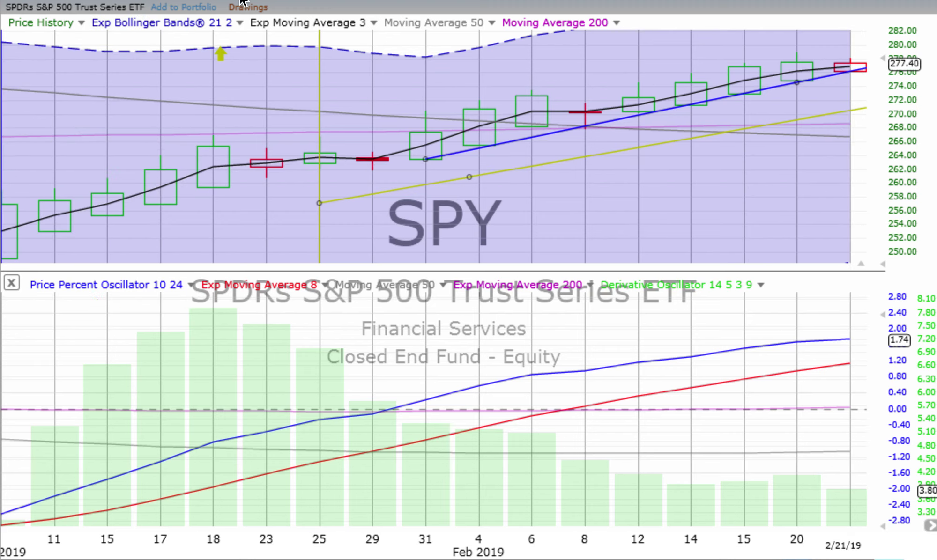
{"action": "left_click", "coordinate": [149, 4]}
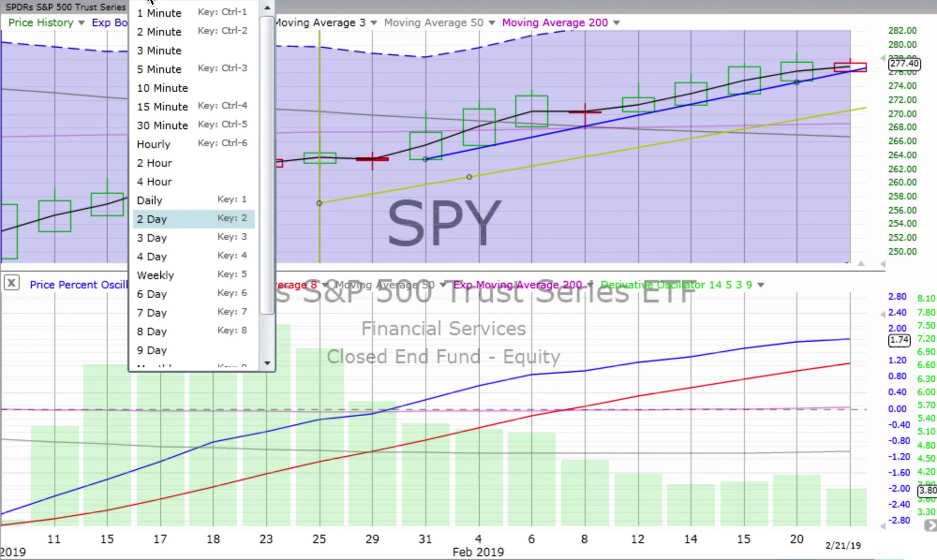
Switch SPY to 4-hour bars and read the February 21 and February 19 bar values
{"action": "left_click", "coordinate": [164, 182]}
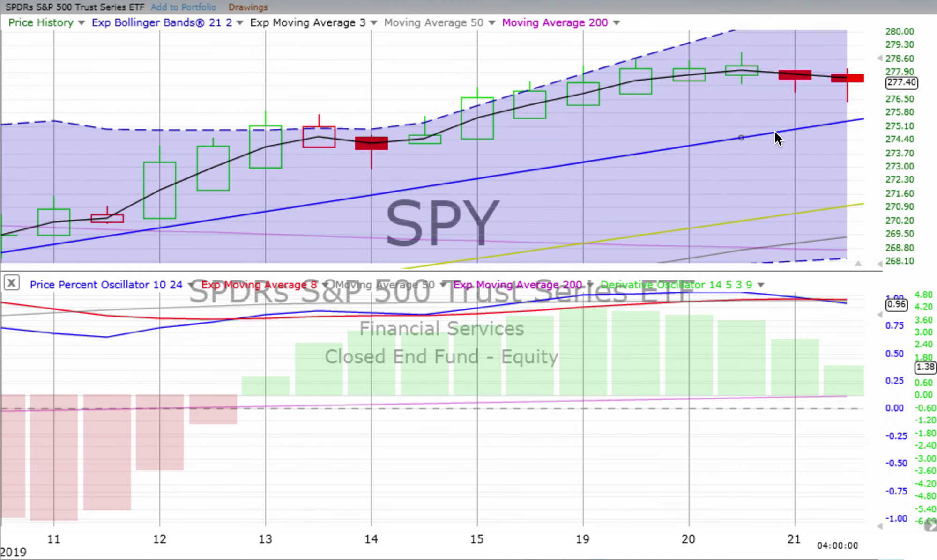
{"action": "left_click", "coordinate": [844, 94]}
{"action": "left_click", "coordinate": [639, 107]}
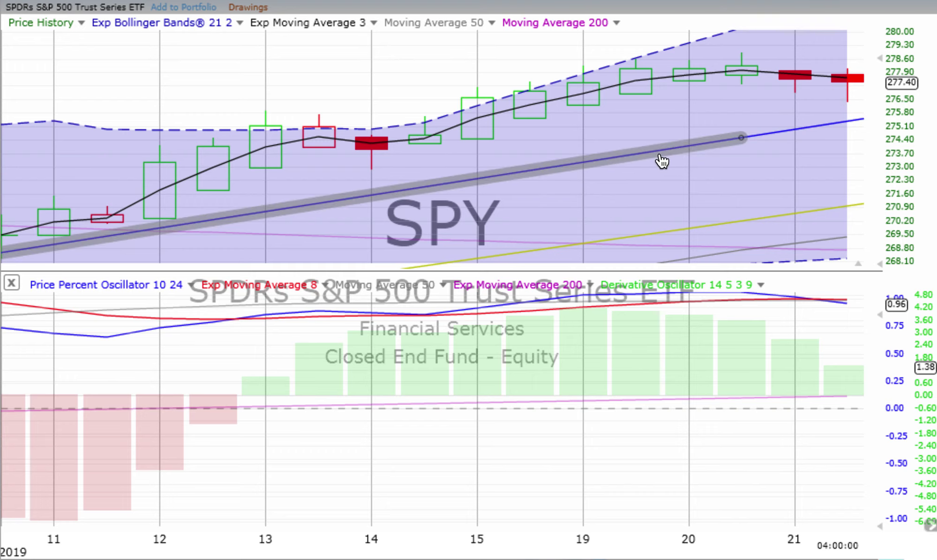
{"action": "scroll", "coordinate": [730, 105], "scroll_direction": "down", "scroll_amount": 5}
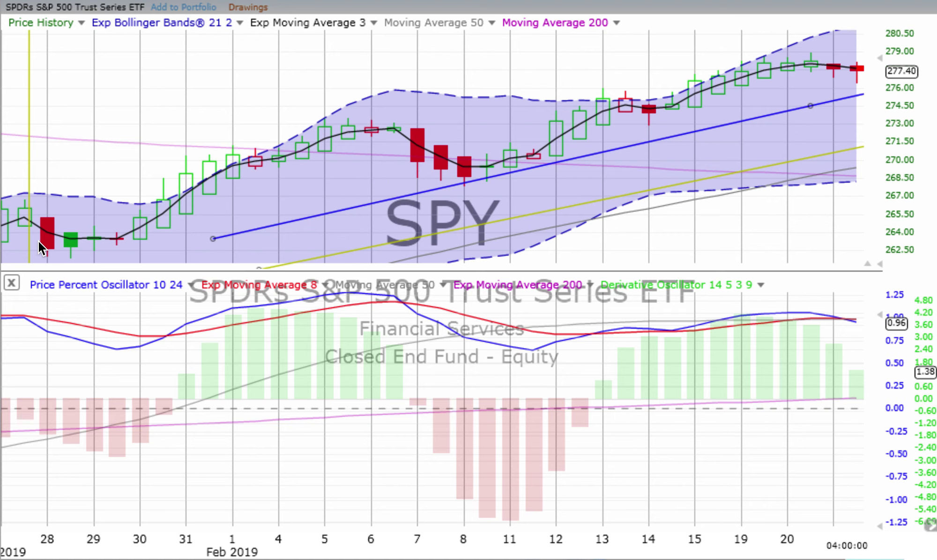
Read the January 30 and 31 bar values and the February 13–14 oscillator readings
{"action": "left_click", "coordinate": [144, 235]}
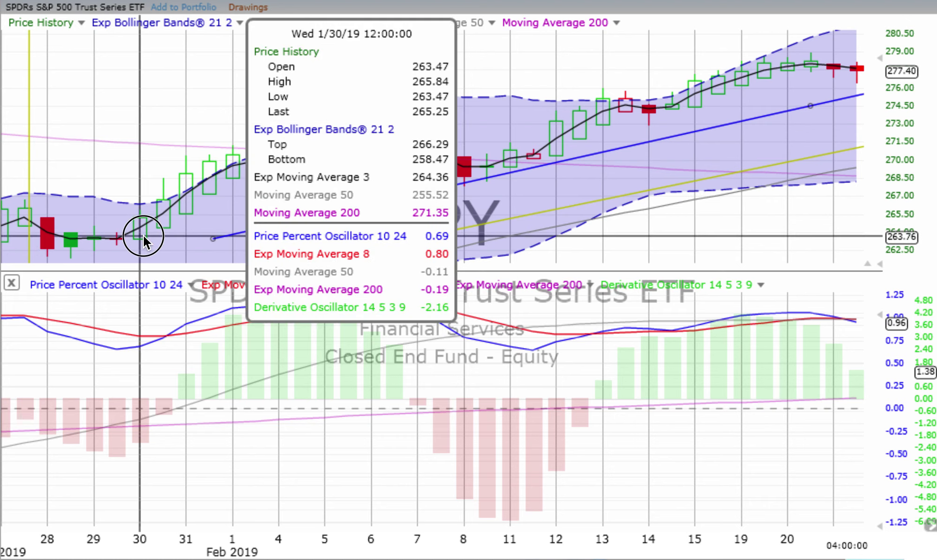
{"action": "left_click", "coordinate": [187, 228]}
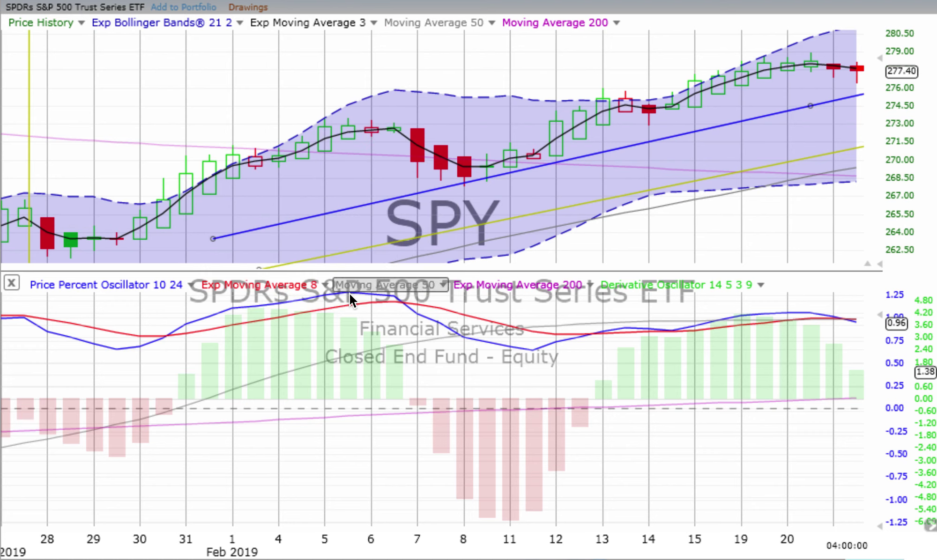
{"action": "left_click", "coordinate": [620, 350]}
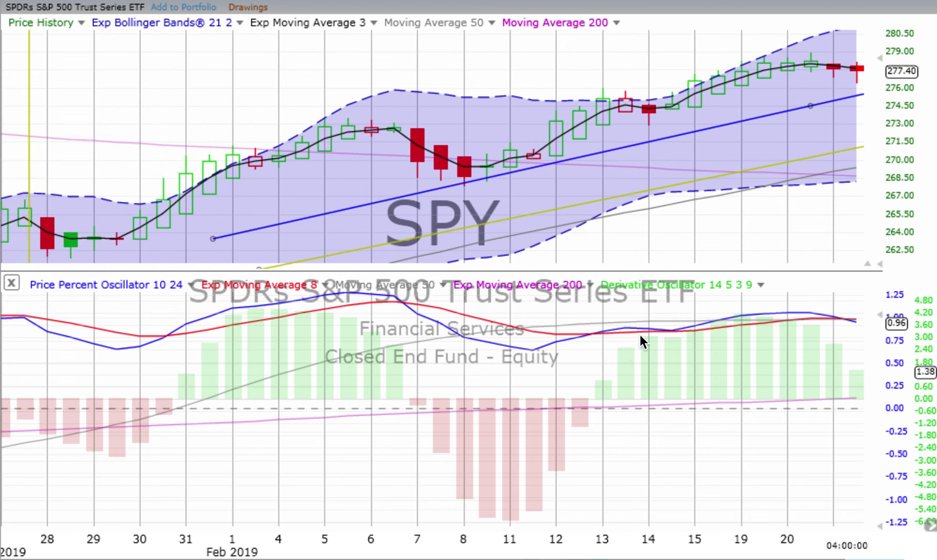
{"action": "left_click", "coordinate": [624, 367]}
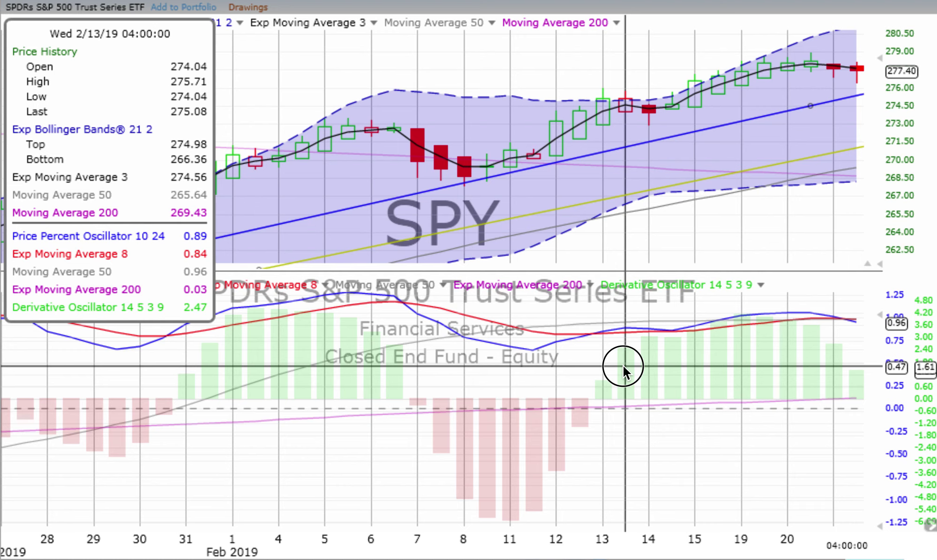
{"action": "left_click", "coordinate": [654, 375]}
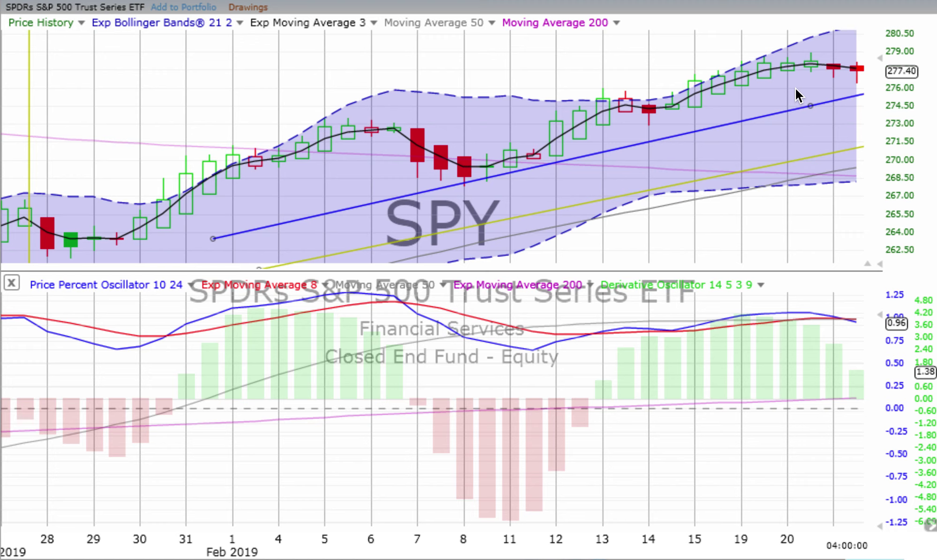
{"action": "left_click", "coordinate": [160, 2]}
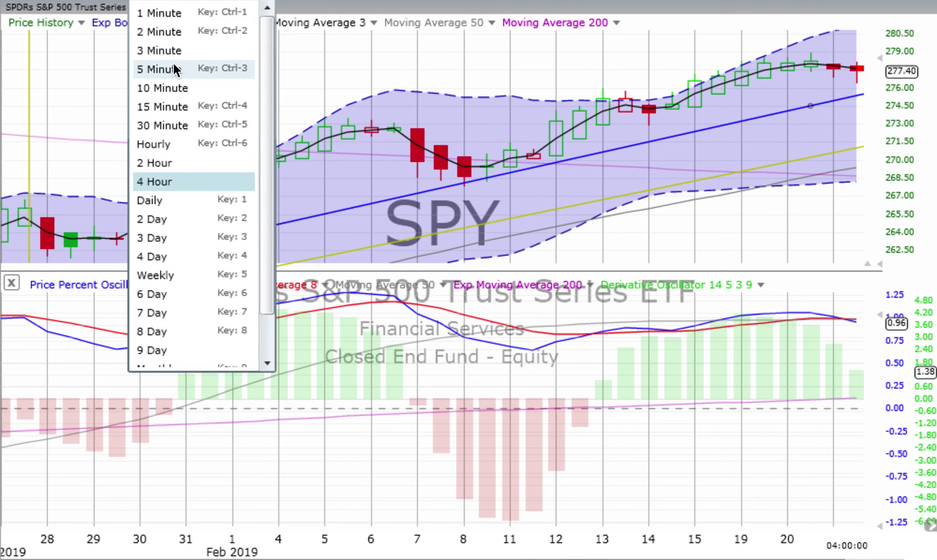
Return the chart to weekly bars and move on to the QQQ chart
{"action": "left_click", "coordinate": [165, 278]}
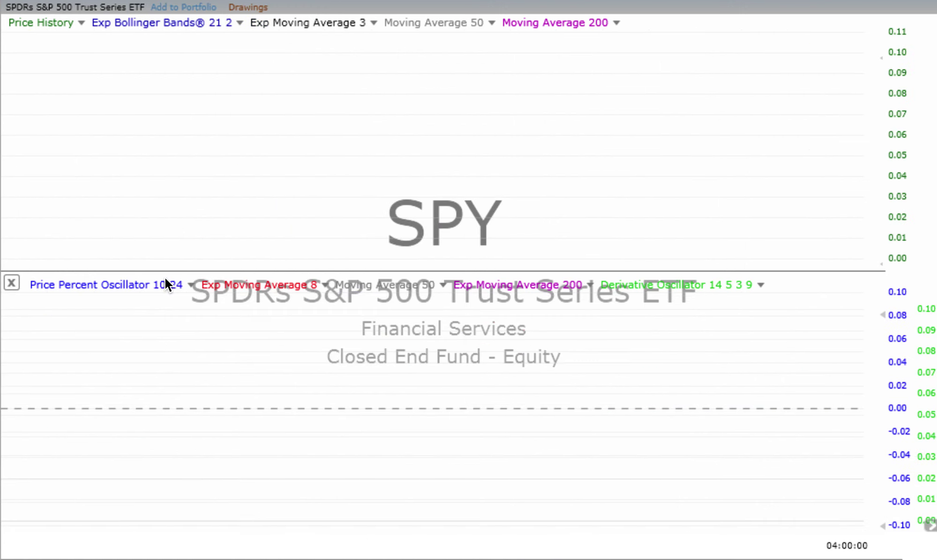
{"action": "key", "text": "space"}
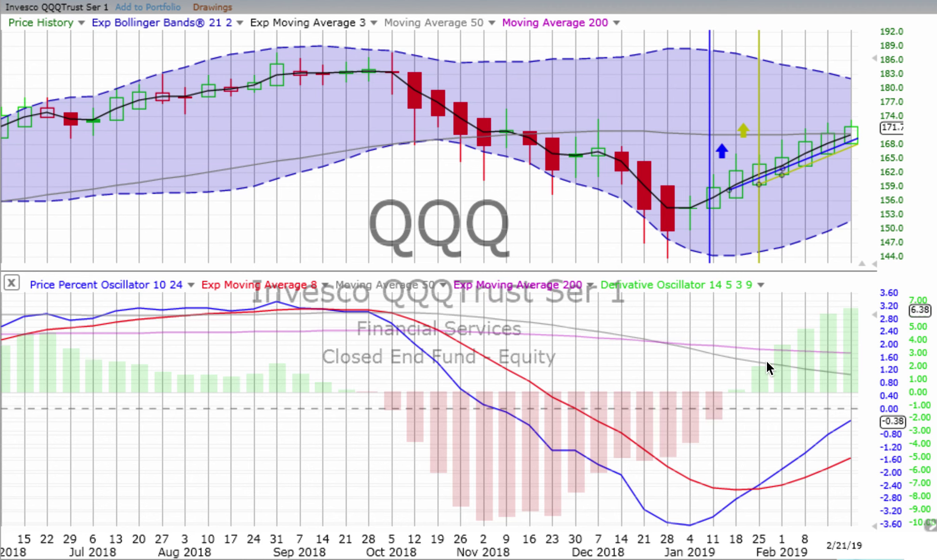
Read the QQQ values for the January 25 and February 15 weeks
{"action": "left_click", "coordinate": [759, 382]}
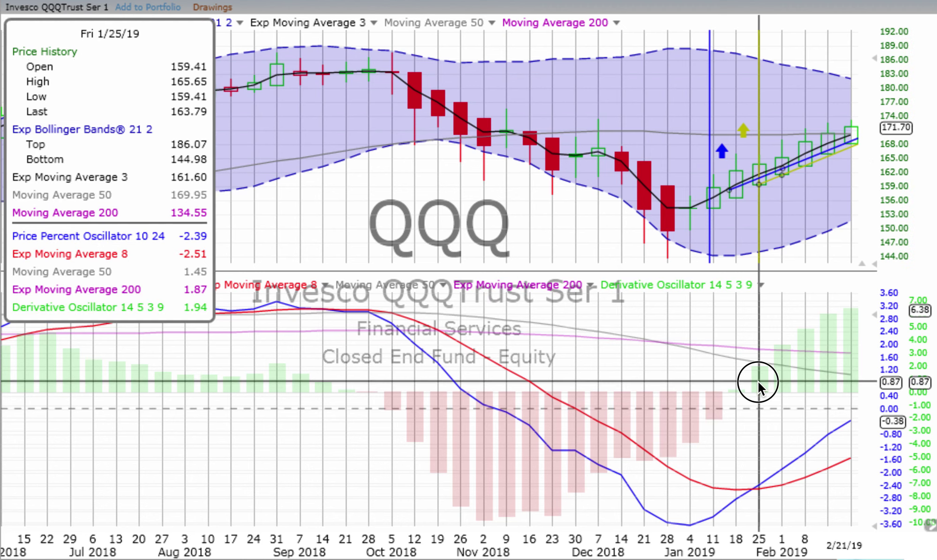
{"action": "left_click", "coordinate": [755, 184]}
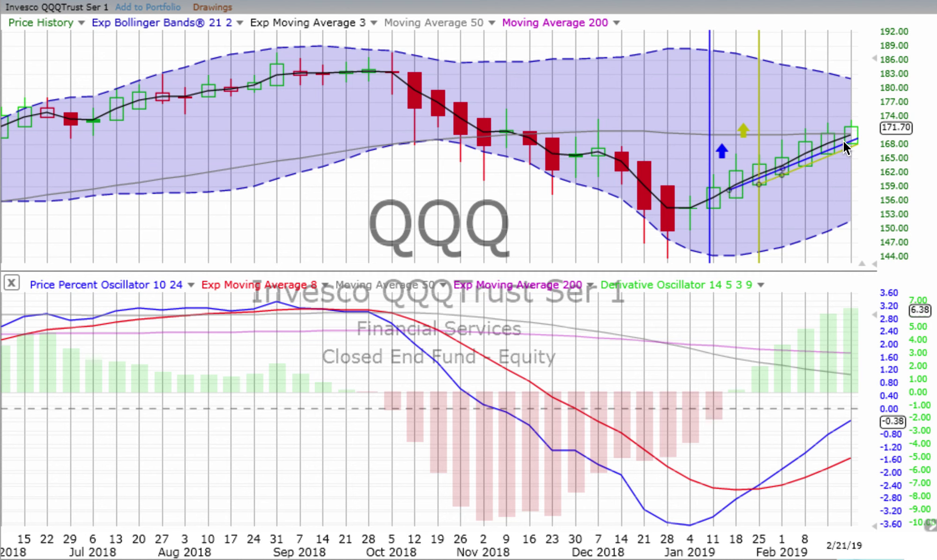
{"action": "left_click", "coordinate": [832, 123]}
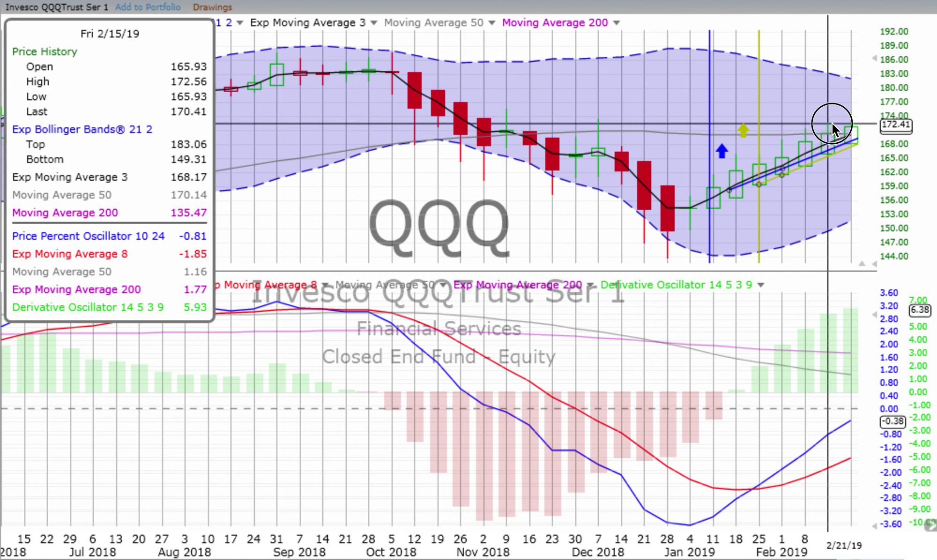
{"action": "left_click_drag", "start_coordinate": [833, 122], "coordinate": [833, 126]}
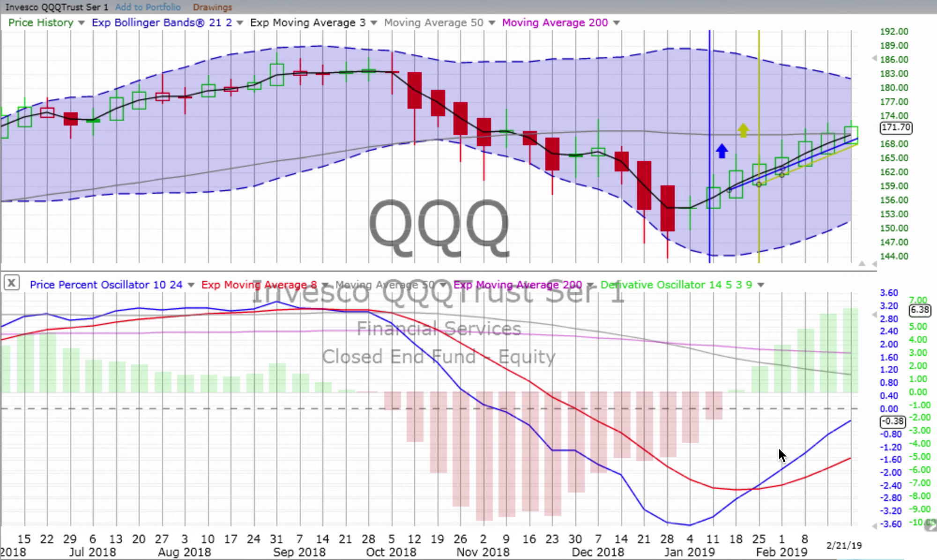
Switch QQQ to 2-day bars and read the February 15 bar values
{"action": "left_click", "coordinate": [150, 2]}
{"action": "left_click", "coordinate": [162, 220]}
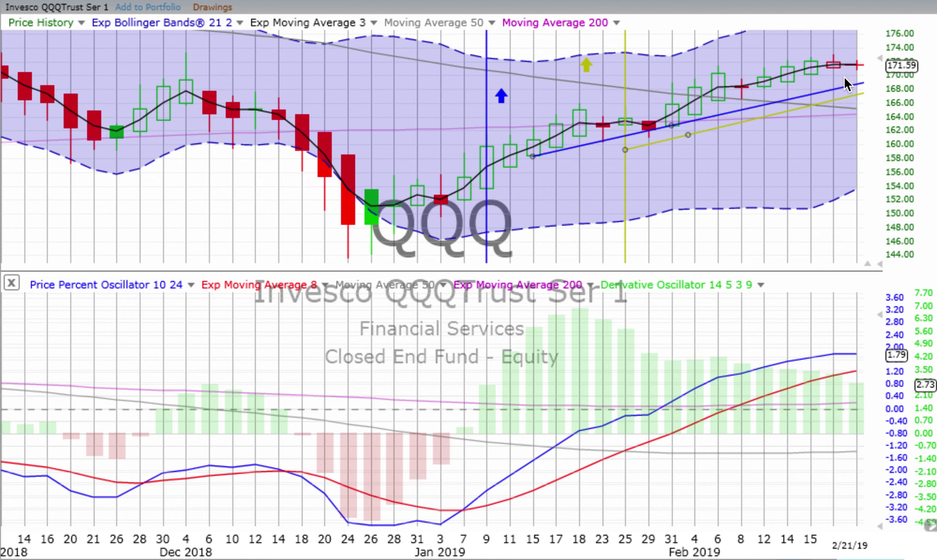
{"action": "left_click", "coordinate": [809, 66]}
Switch QQQ to 4-hour bars and read a February 20 bar's values
{"action": "left_click", "coordinate": [146, 6]}
{"action": "left_click", "coordinate": [189, 182]}
{"action": "left_click", "coordinate": [810, 346]}
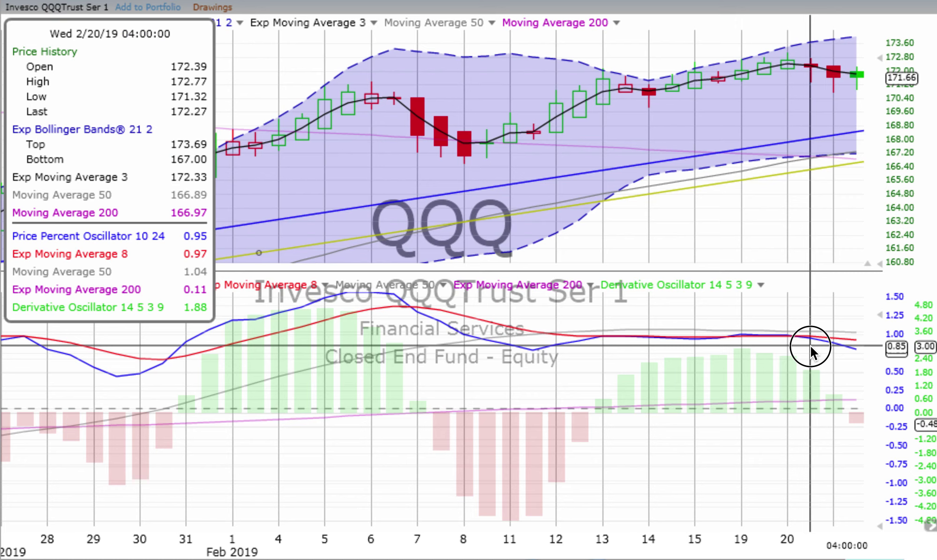
{"action": "left_click_drag", "start_coordinate": [811, 347], "coordinate": [811, 324]}
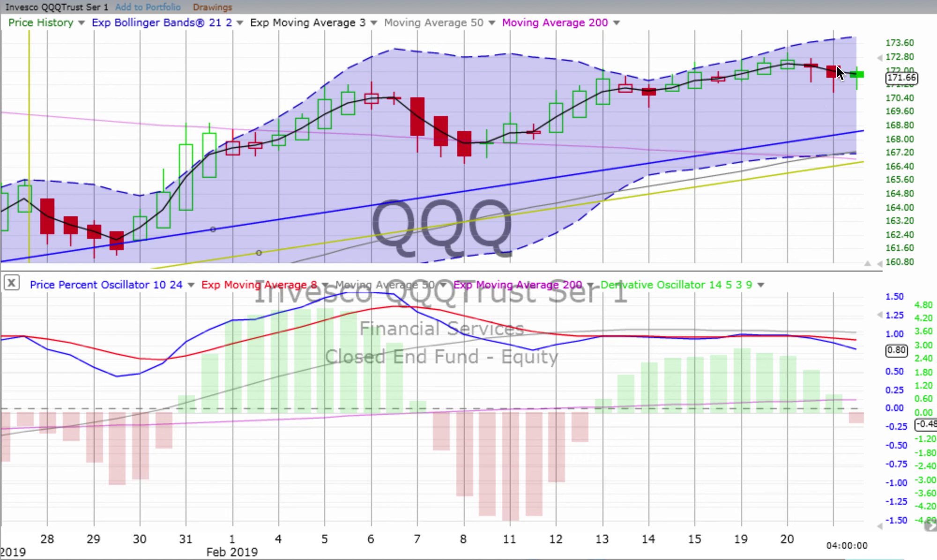
Read the latest QQQ bar, its oscillator values, and the February 20 bar values
{"action": "left_click_drag", "start_coordinate": [833, 84], "coordinate": [860, 79]}
{"action": "left_click_drag", "start_coordinate": [857, 416], "coordinate": [856, 416]}
{"action": "left_click_drag", "start_coordinate": [787, 71], "coordinate": [788, 66]}
{"action": "left_click", "coordinate": [155, 4]}
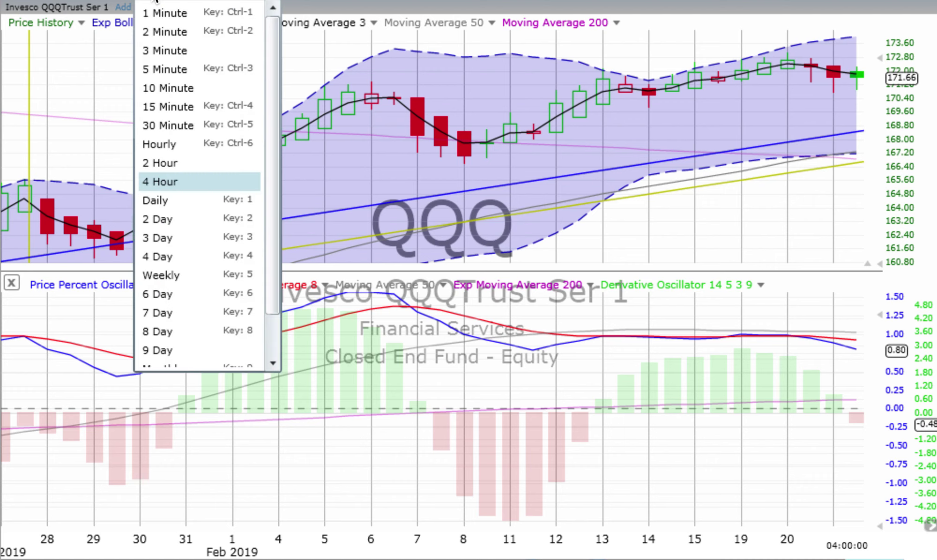
Put the QQQ chart on weekly bars spanning mid-2018 to February 21, 2019
{"action": "left_click", "coordinate": [165, 280]}
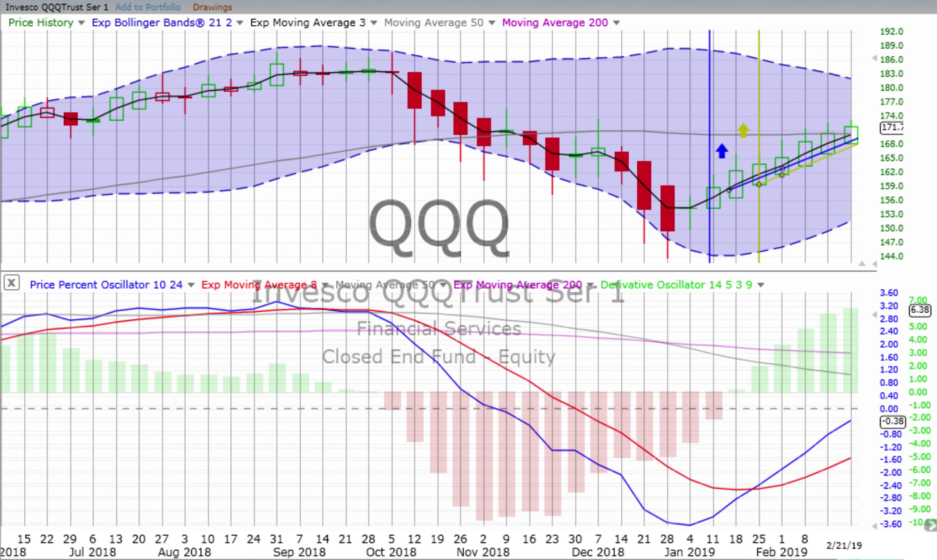
Load the TLT weekly chart and read the January 4 bar's values
{"action": "key", "text": "space"}
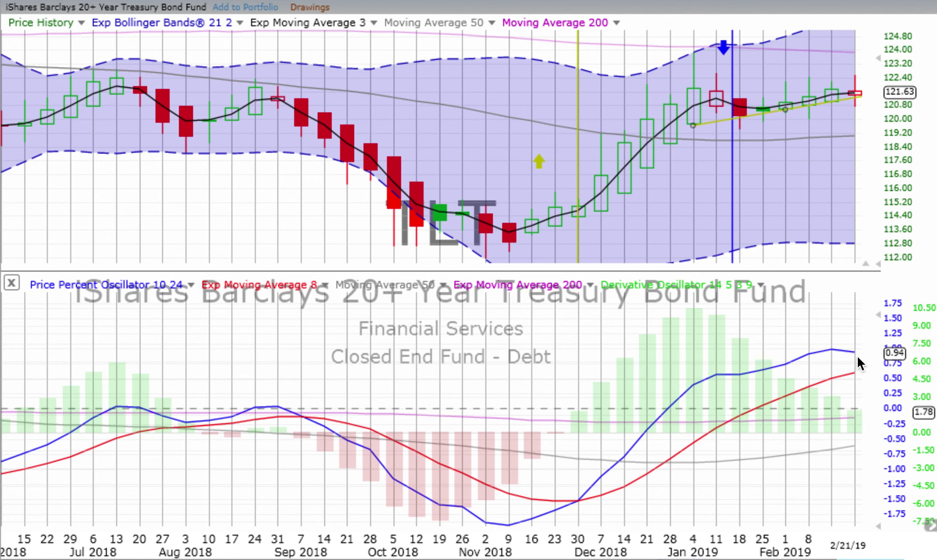
{"action": "left_click", "coordinate": [696, 330]}
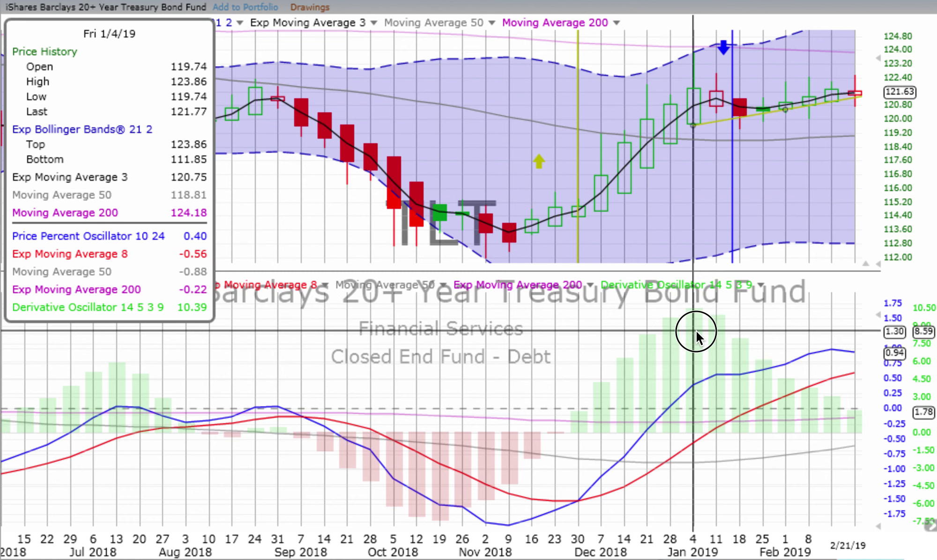
{"action": "left_click", "coordinate": [696, 331]}
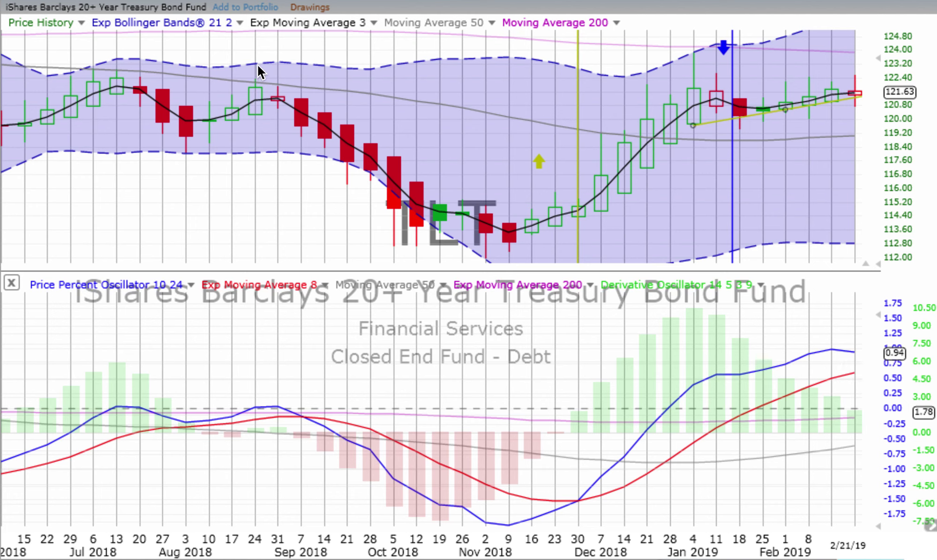
{"action": "left_click", "coordinate": [153, 3]}
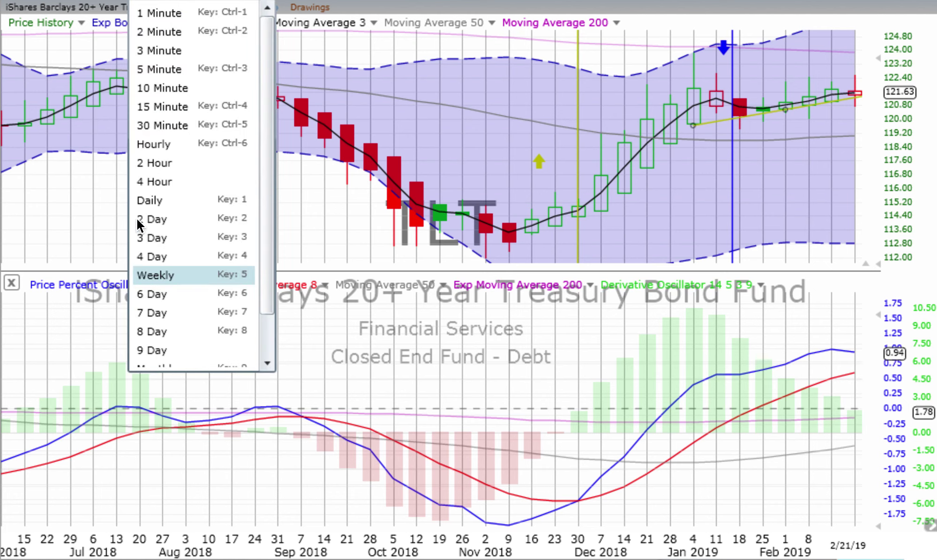
Switch TLT to 2-day bars and read the February 20 and 21 bar values
{"action": "left_click", "coordinate": [150, 213]}
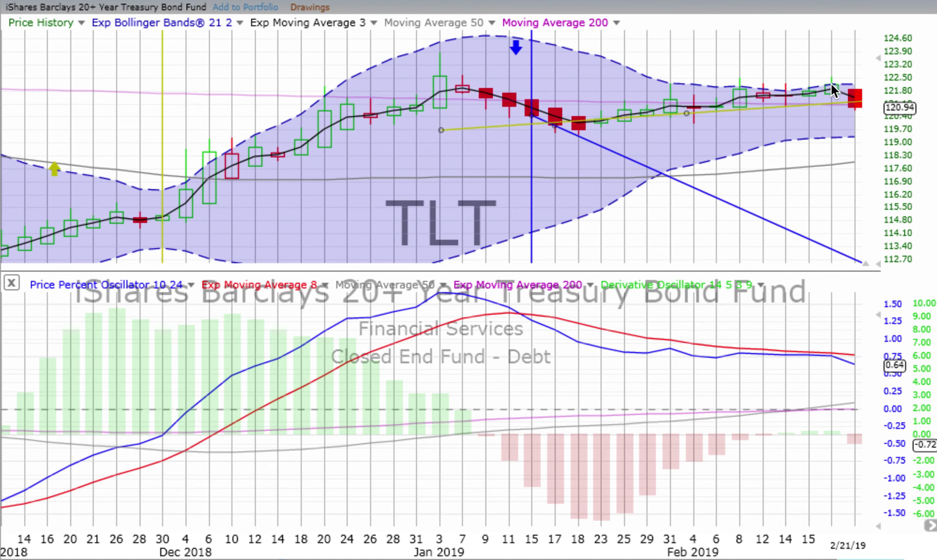
{"action": "left_click", "coordinate": [828, 118]}
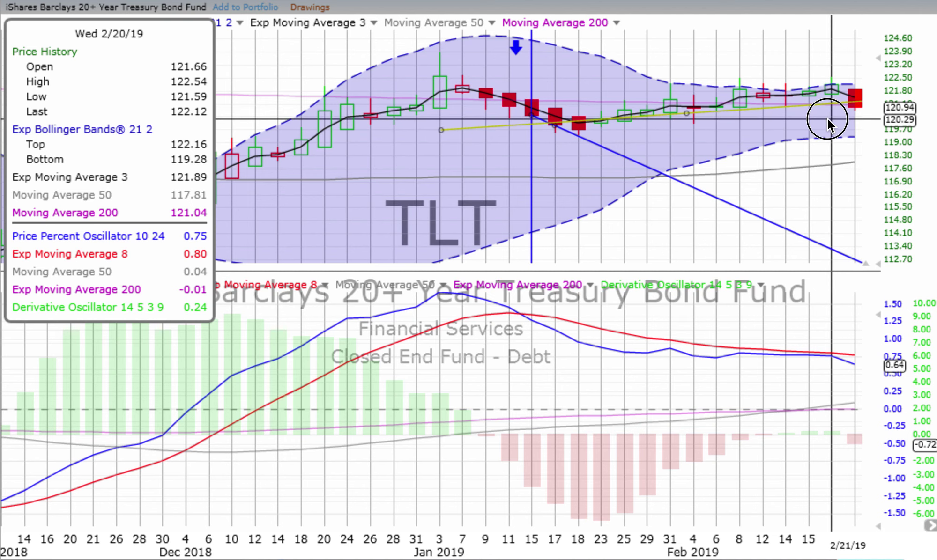
{"action": "left_click", "coordinate": [827, 119]}
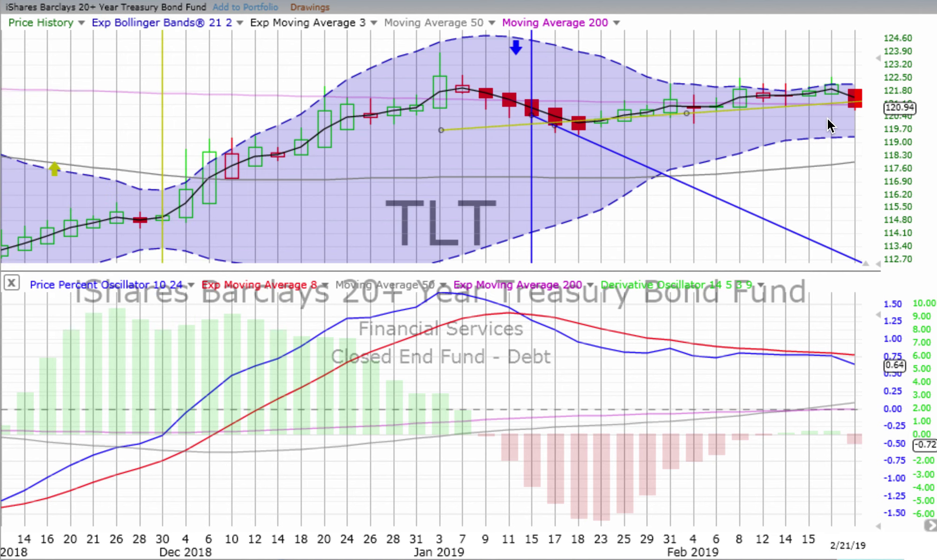
{"action": "left_click", "coordinate": [850, 135]}
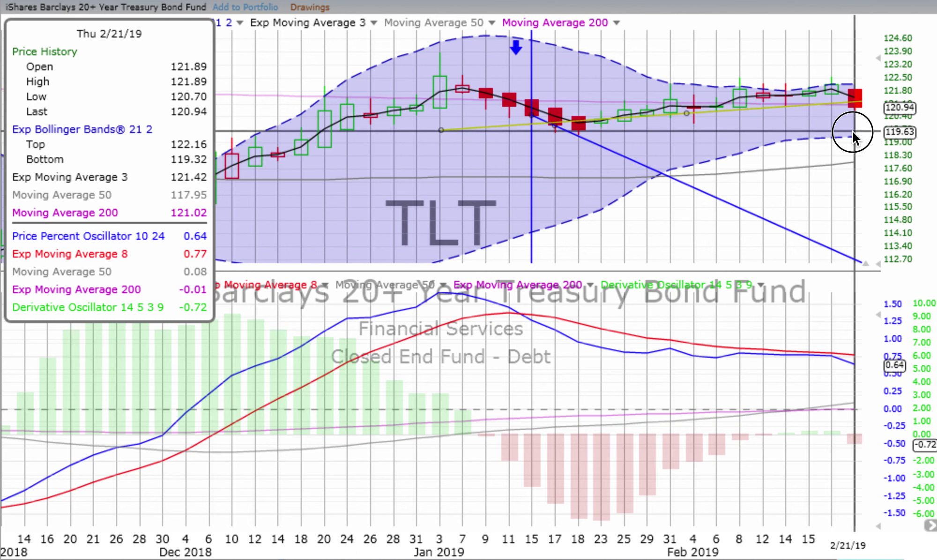
{"action": "left_click", "coordinate": [852, 133]}
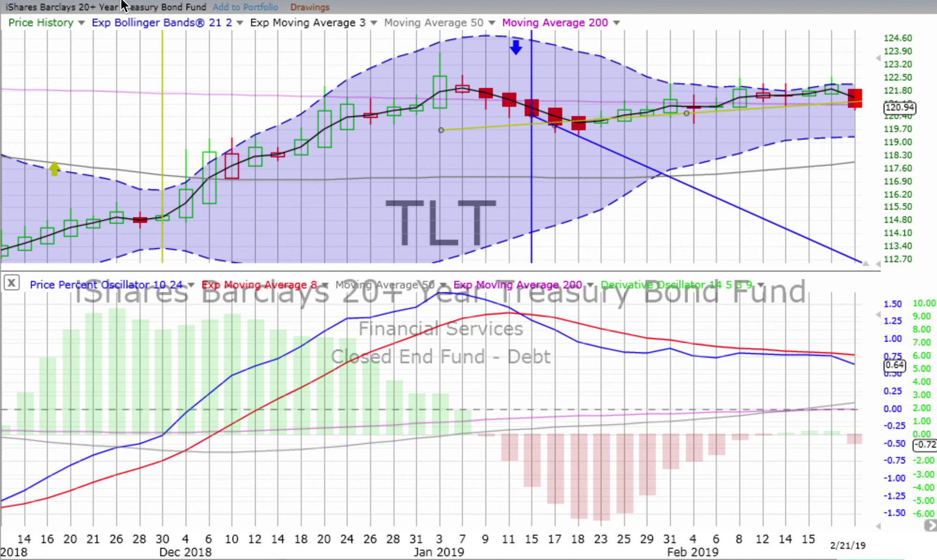
View the TLT chart in 2-hour bars, then in 4-hour bars
{"action": "left_click", "coordinate": [155, 2]}
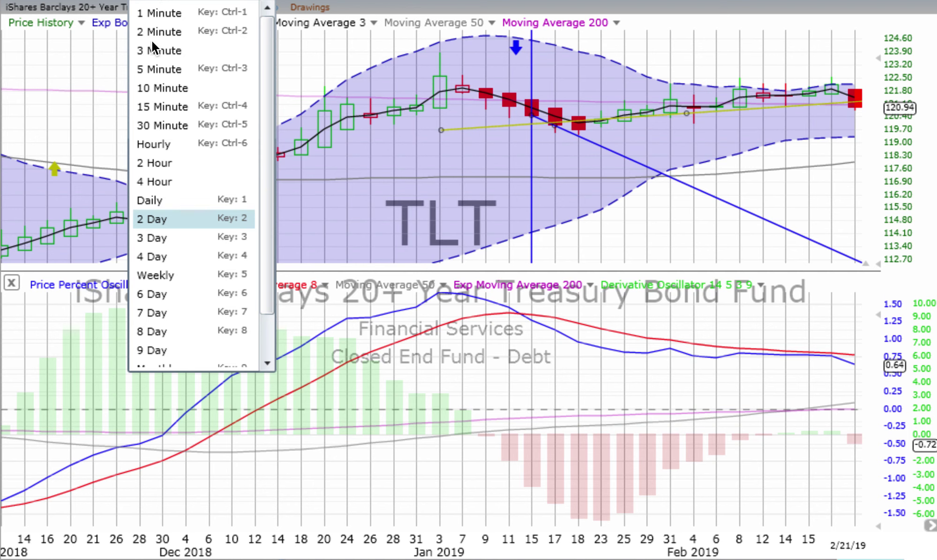
{"action": "left_click", "coordinate": [150, 167]}
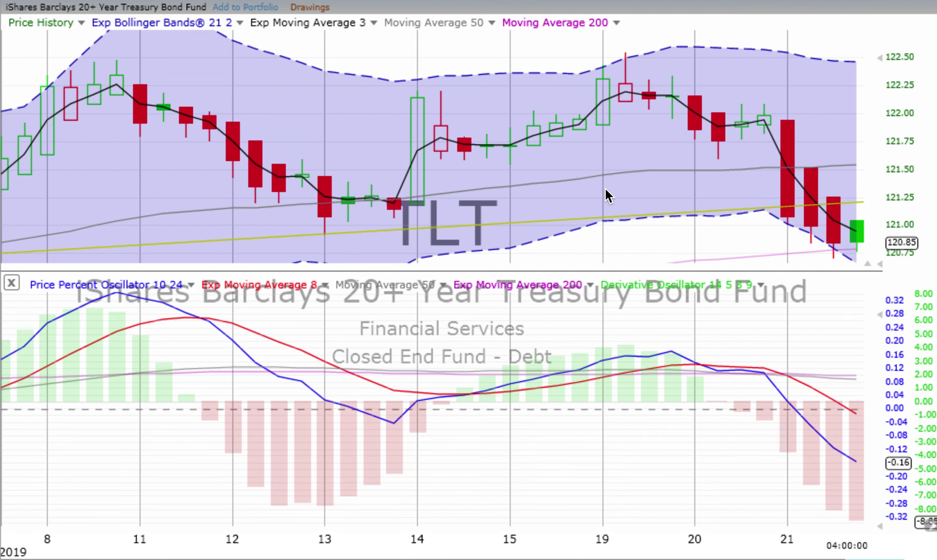
{"action": "left_click", "coordinate": [157, 5]}
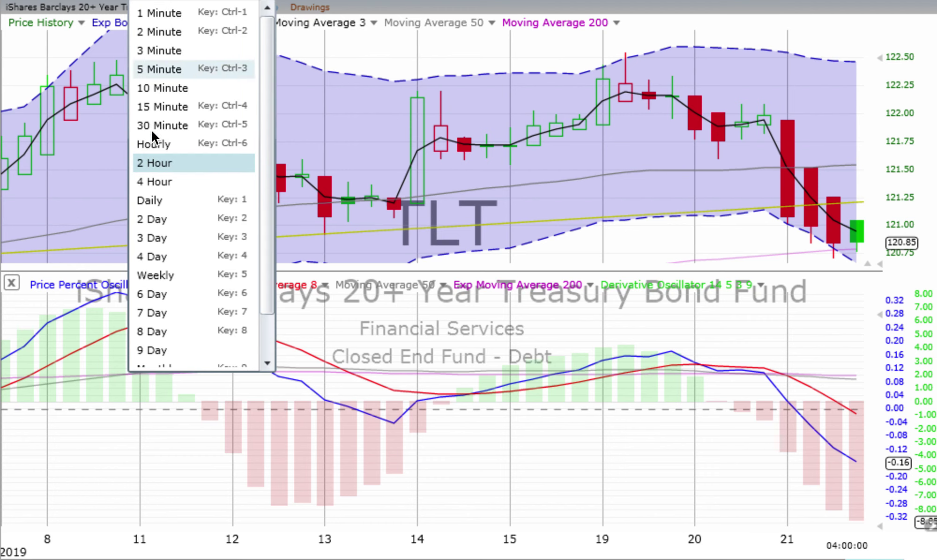
{"action": "left_click", "coordinate": [175, 186]}
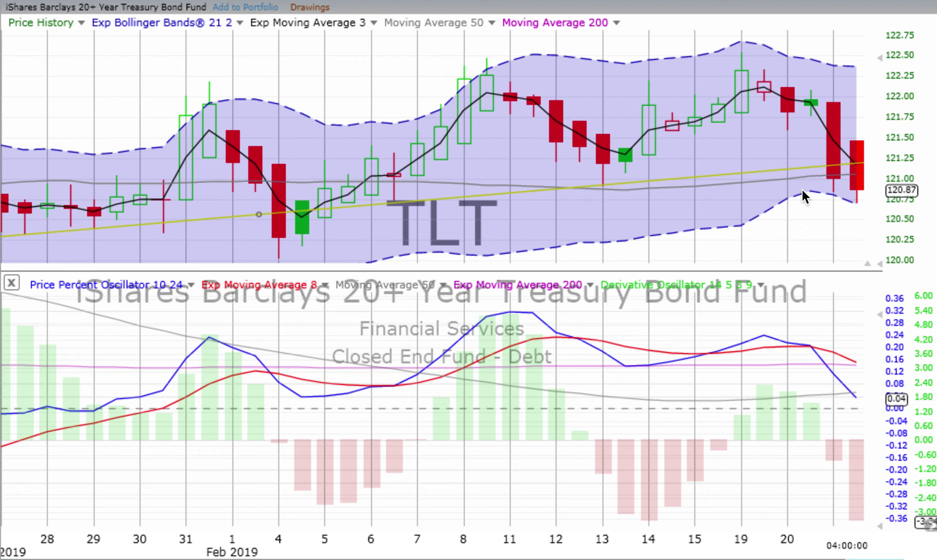
Zoom out, return TLT to weekly bars, and advance to the next symbol, GLD
{"action": "scroll", "coordinate": [802, 190], "scroll_direction": "down", "scroll_amount": 5}
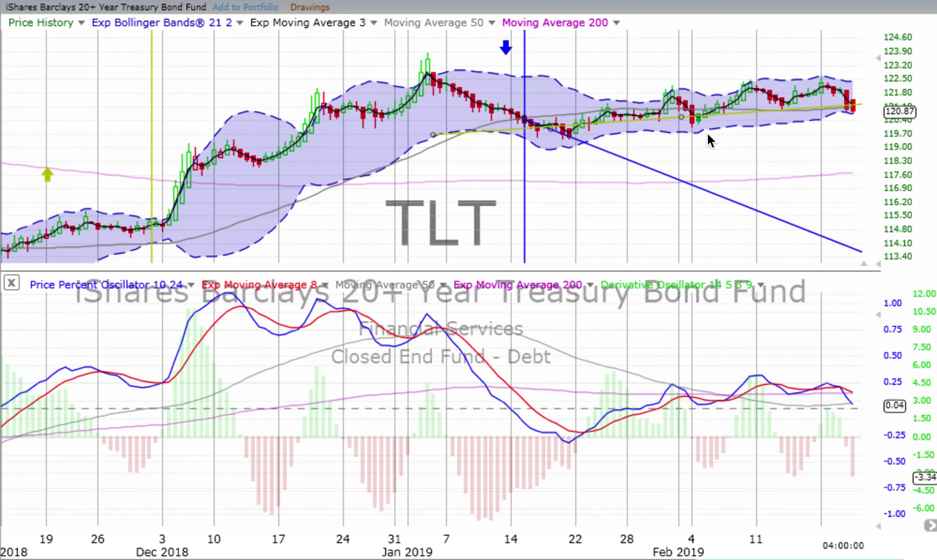
{"action": "left_click", "coordinate": [149, 5]}
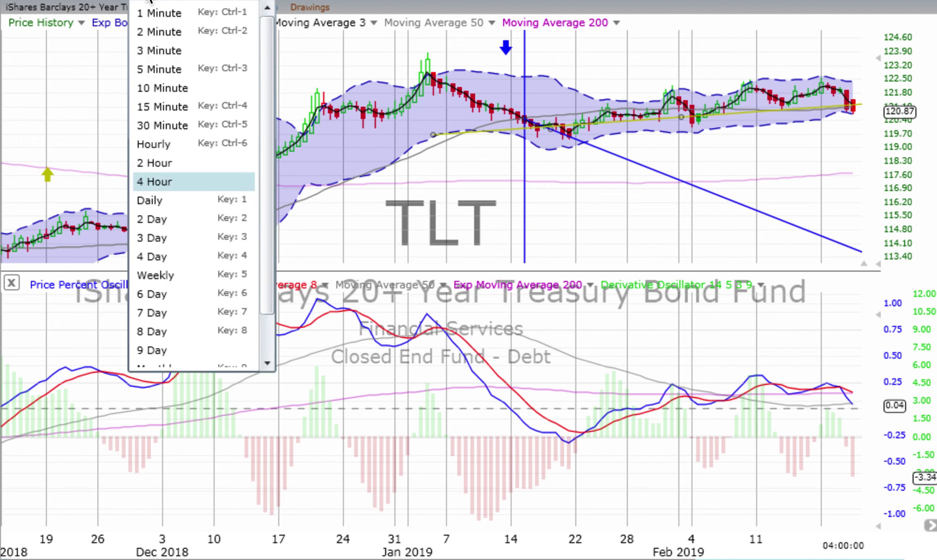
{"action": "left_click", "coordinate": [149, 274]}
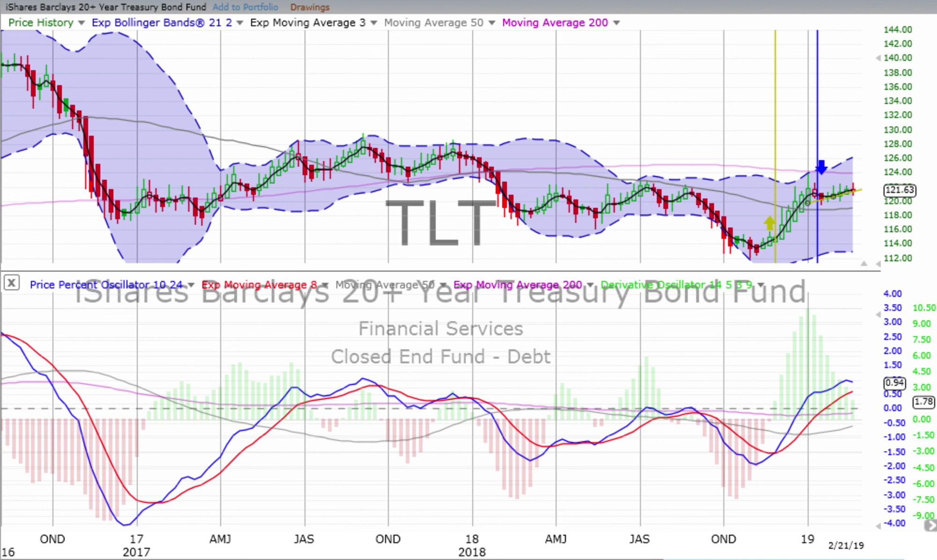
{"action": "key", "text": "space"}
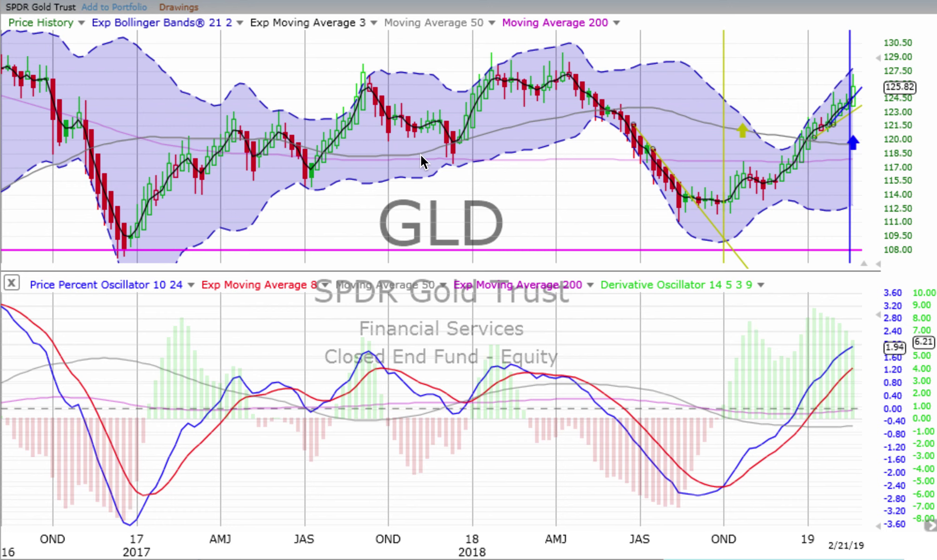
Zoom the GLD weekly chart to November 2018–February 2019 and read the January 11 bar's values
{"action": "scroll", "coordinate": [816, 224], "scroll_direction": "up", "scroll_amount": 5}
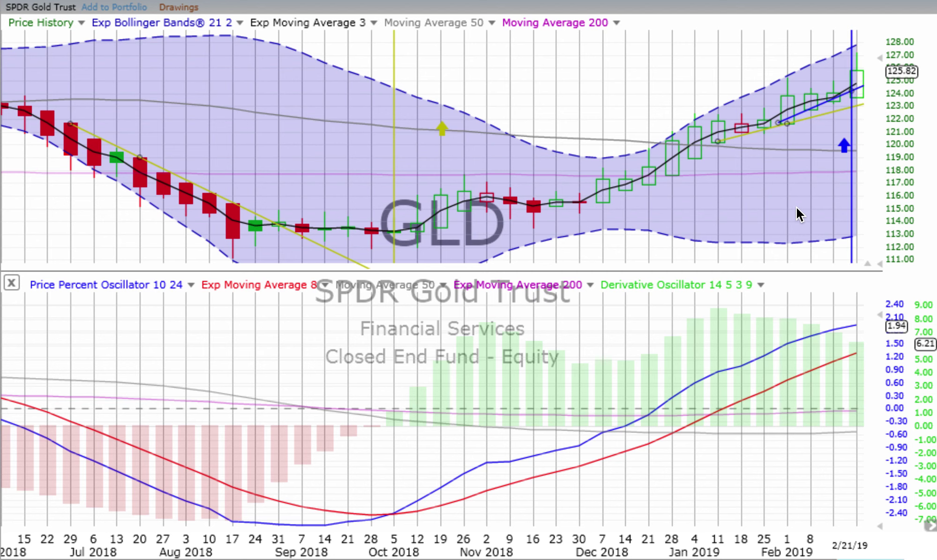
{"action": "scroll", "coordinate": [797, 211], "scroll_direction": "up", "scroll_amount": 3}
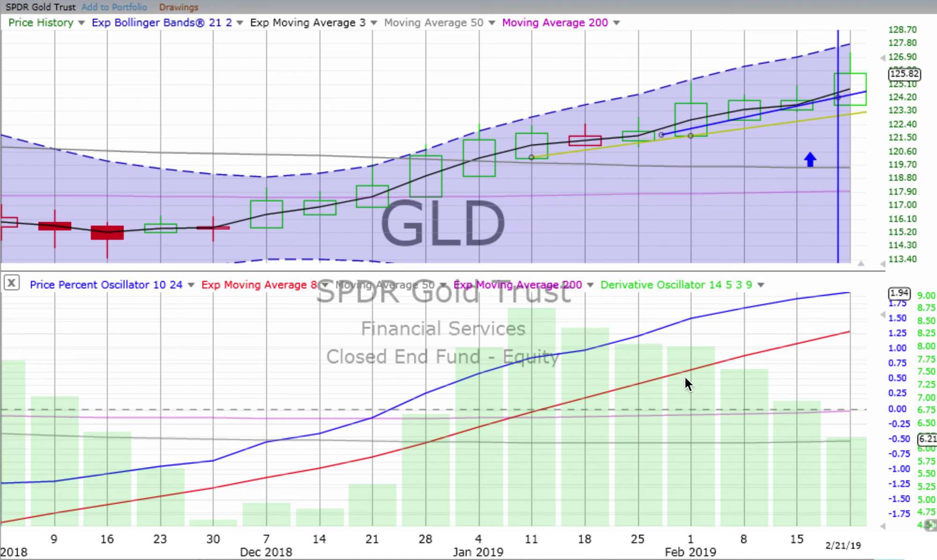
{"action": "left_click", "coordinate": [534, 329]}
{"action": "left_click", "coordinate": [172, 1]}
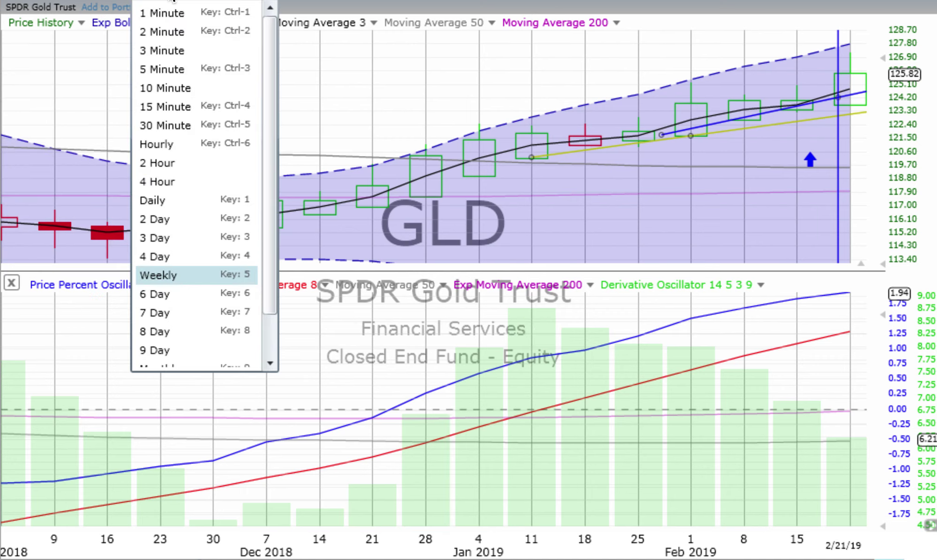
Switch GLD to 2-day bars and read the February 20 bar's values
{"action": "left_click", "coordinate": [151, 221]}
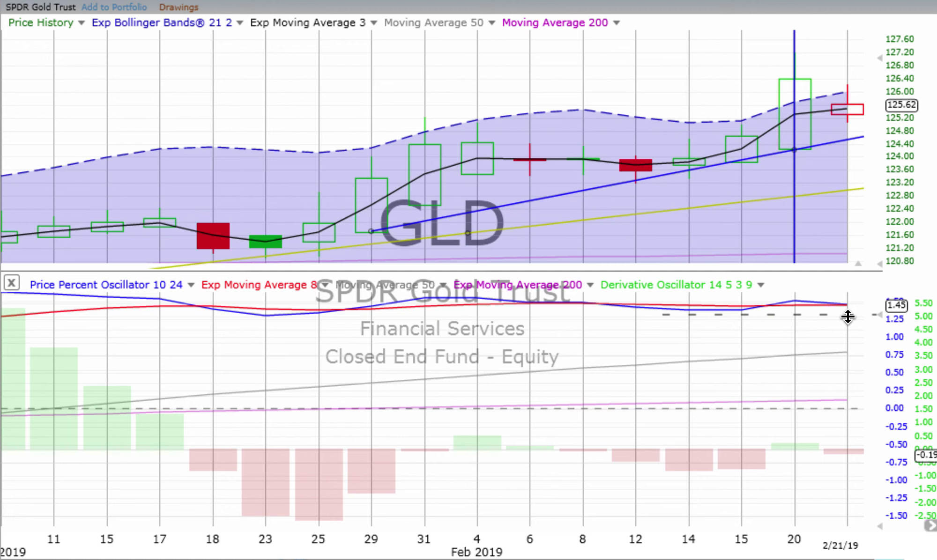
{"action": "left_click", "coordinate": [797, 329]}
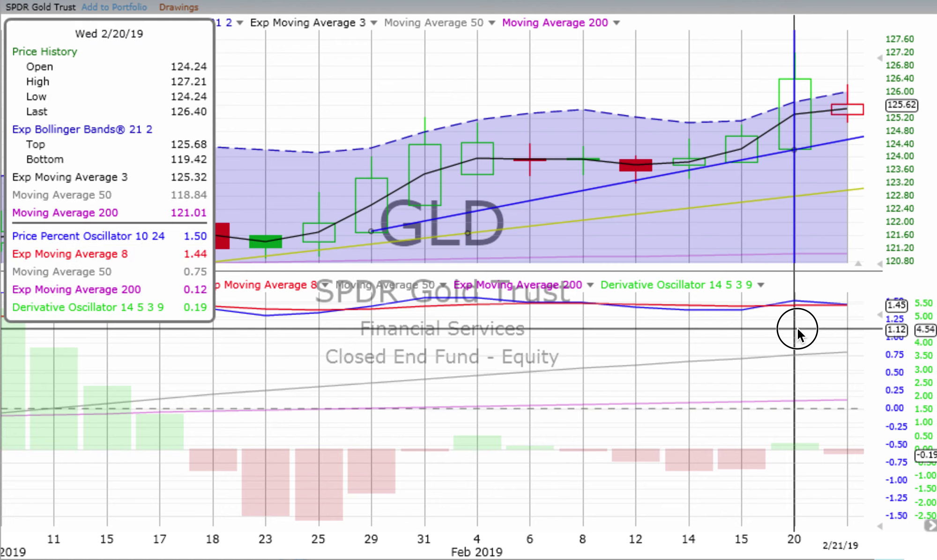